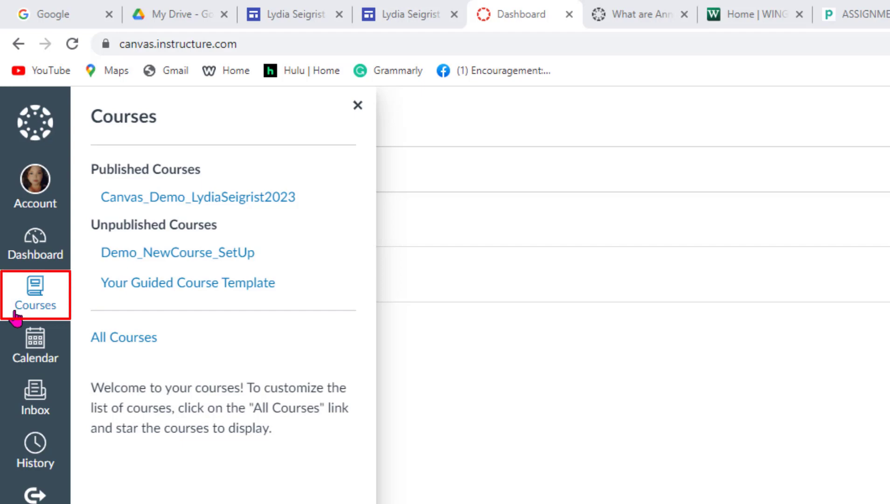
Step: Create a new page titled Demo Page in the Pages area of the published demo course
{"action": "left_click", "coordinate": [179, 199]}
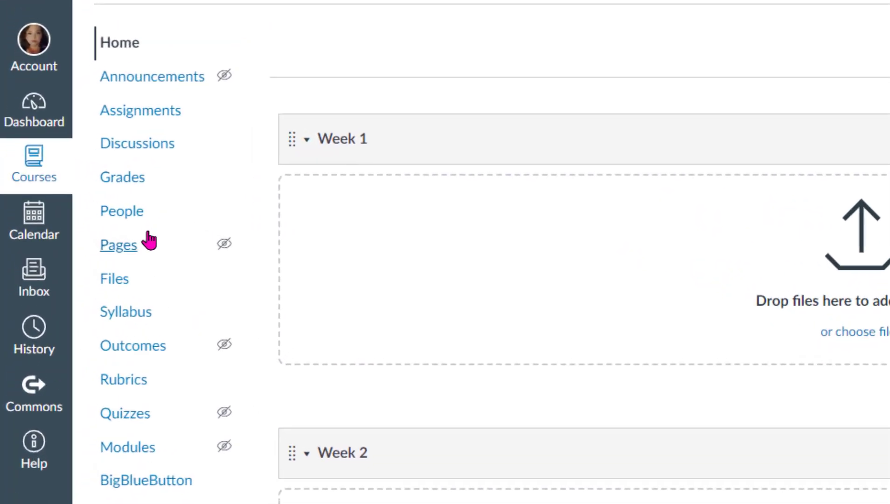
{"action": "left_click", "coordinate": [116, 246]}
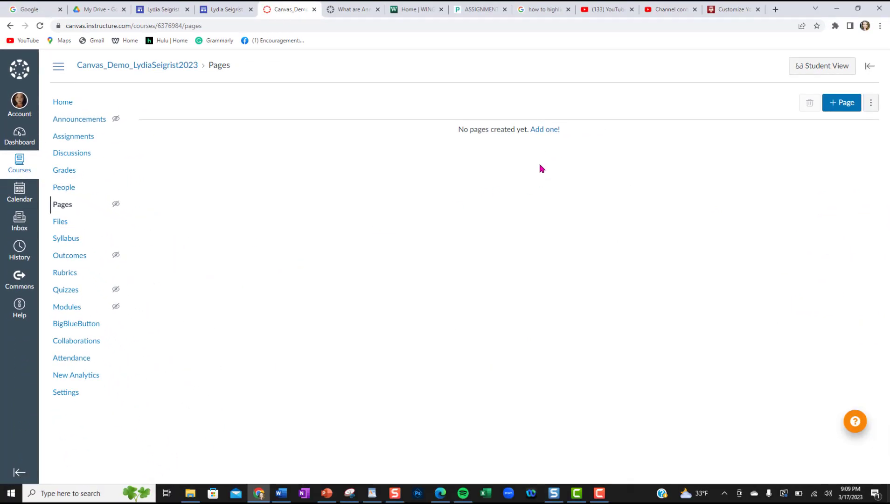
{"action": "left_click", "coordinate": [836, 106]}
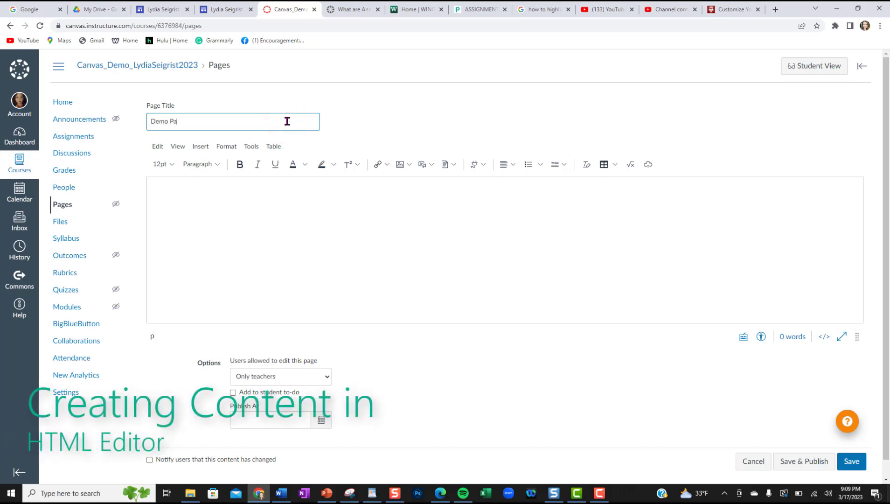
Step: Paste the LMS introduction text into the page body and expand the editor to fullscreen
{"action": "left_click", "coordinate": [217, 207]}
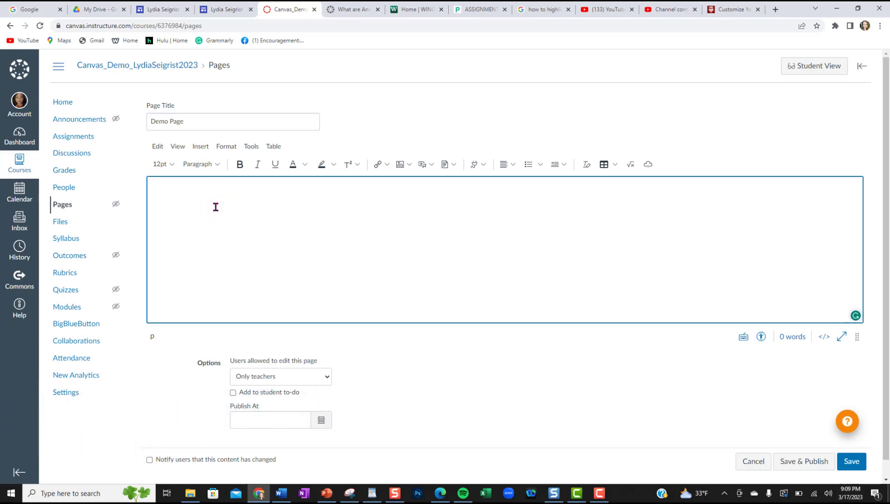
{"action": "key", "text": "ctrl+v"}
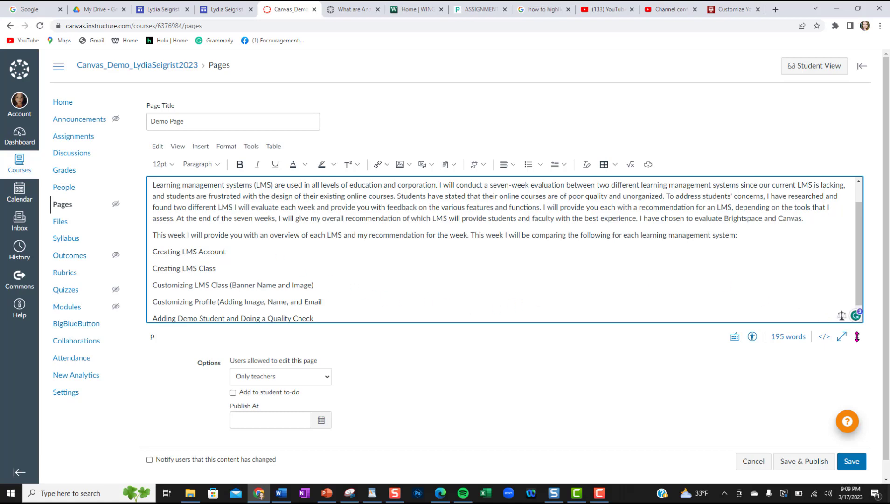
{"action": "mouse_move", "coordinate": [856, 337]}
{"action": "left_mouse_down"}
{"action": "mouse_move", "coordinate": [858, 380]}
{"action": "mouse_move", "coordinate": [856, 327]}
{"action": "left_mouse_up"}
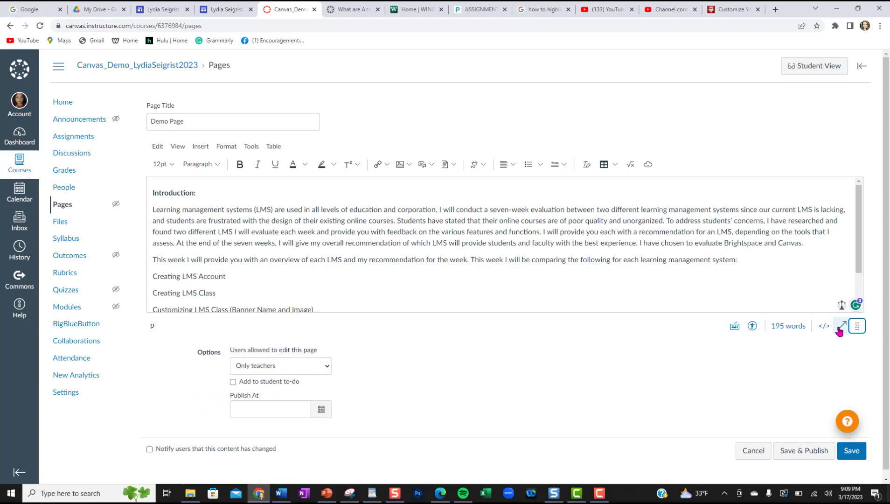
{"action": "left_click", "coordinate": [838, 329]}
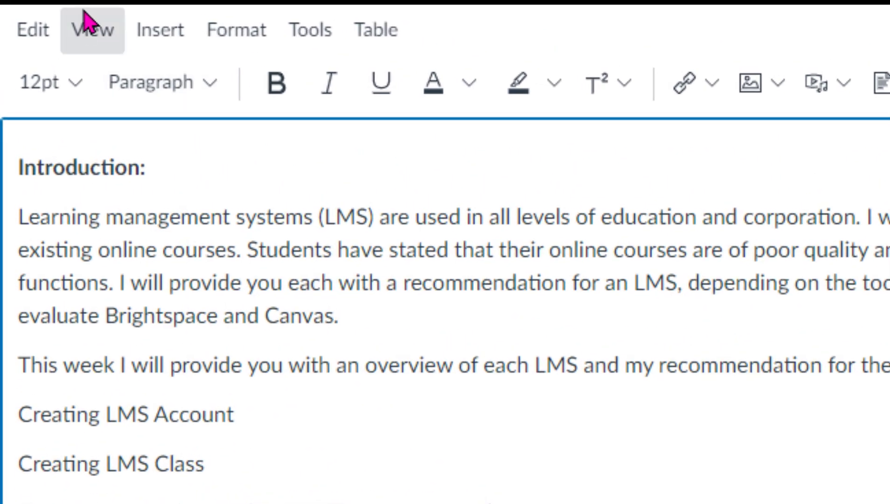
{"action": "left_click", "coordinate": [87, 26]}
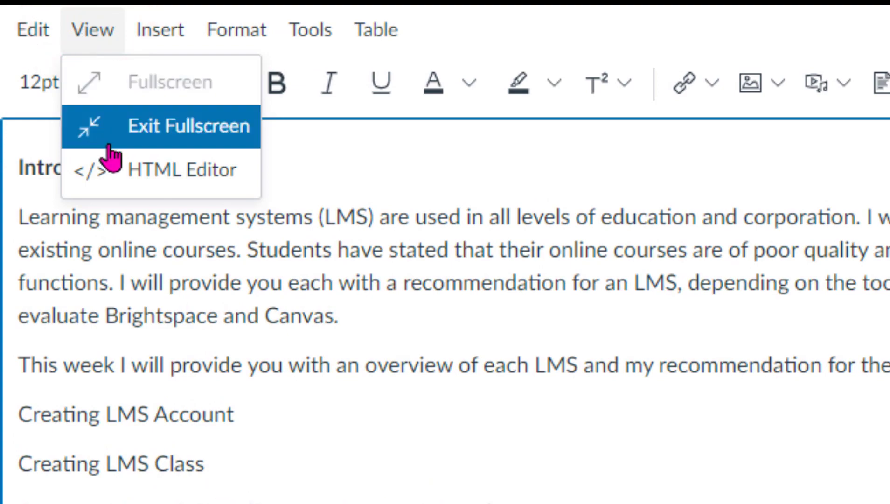
{"action": "left_click", "coordinate": [352, 149]}
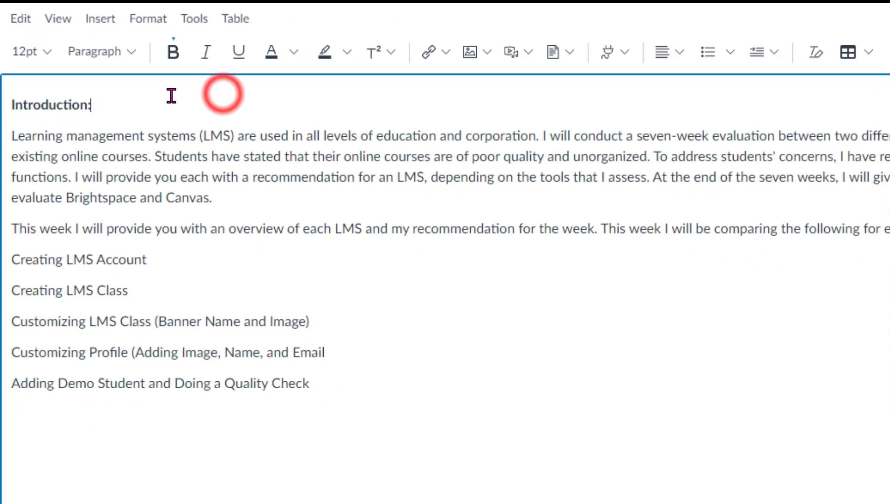
Step: Set the font size of the "Introduction:" line to 24pt
{"action": "left_click_drag", "start_coordinate": [66, 55], "coordinate": [4, 57]}
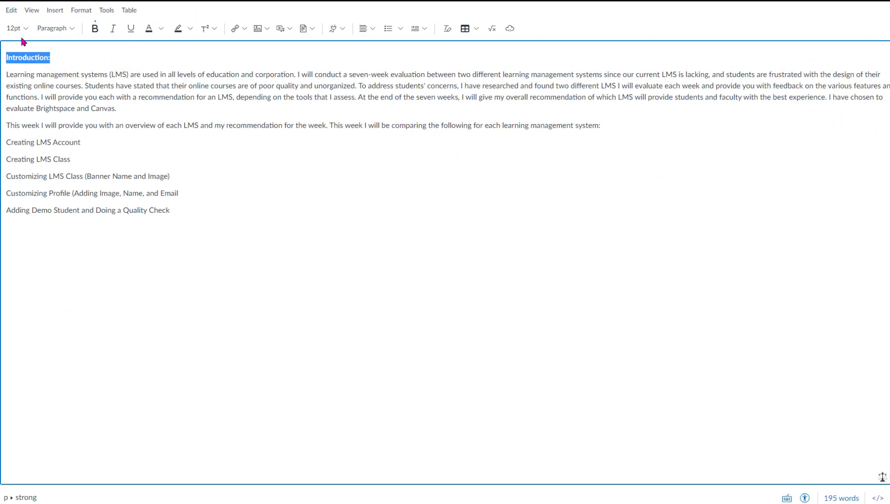
{"action": "left_click", "coordinate": [53, 61]}
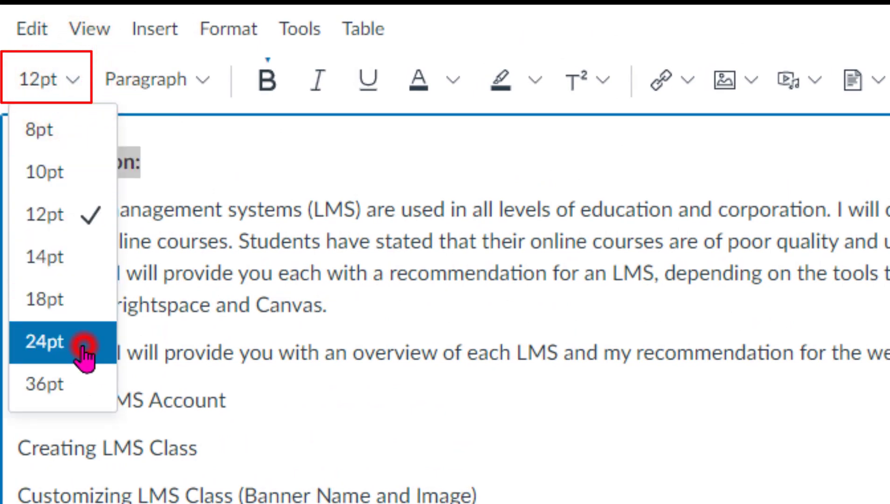
{"action": "left_click", "coordinate": [84, 347]}
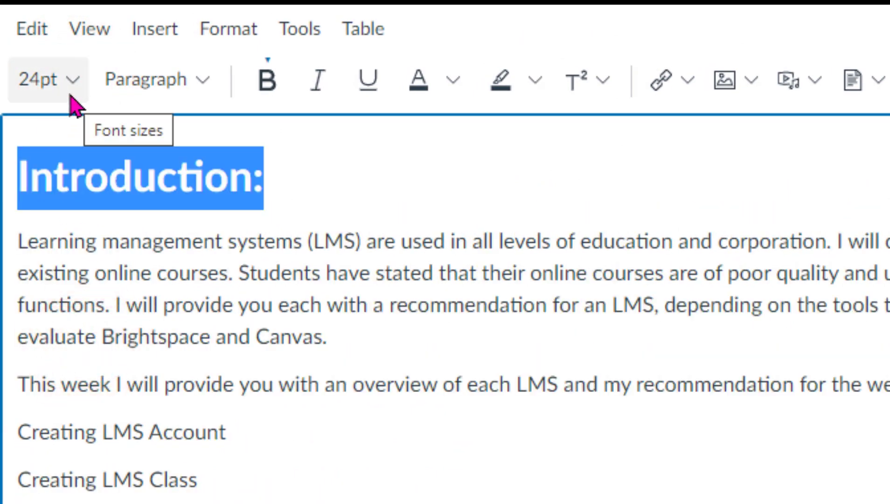
{"action": "left_click", "coordinate": [205, 82]}
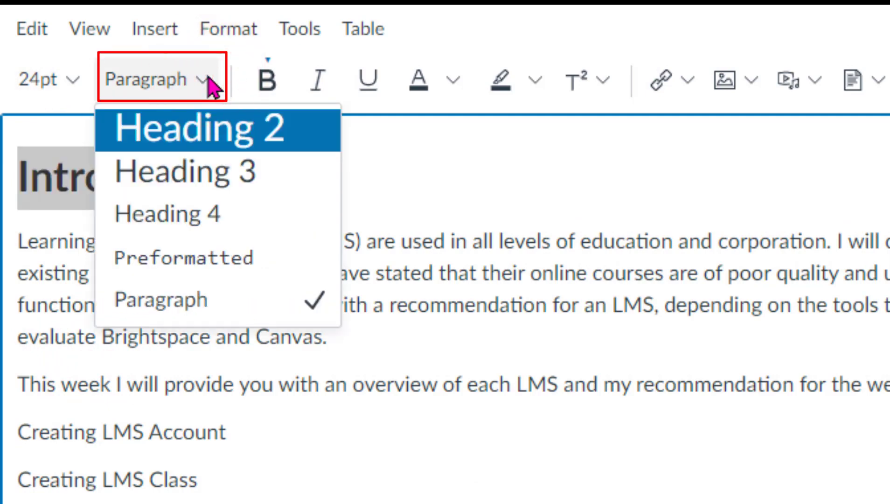
{"action": "left_click", "coordinate": [205, 82]}
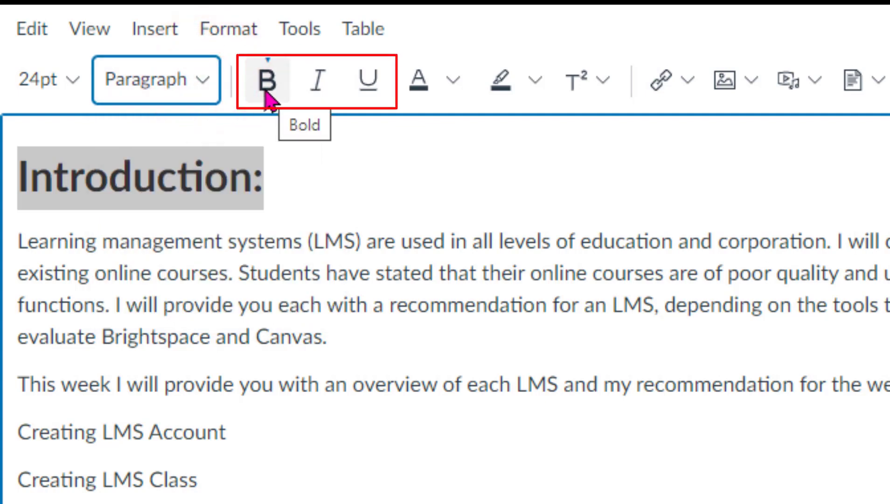
Step: Underline the "Introduction:" line and set its text color to blue
{"action": "left_click", "coordinate": [368, 82]}
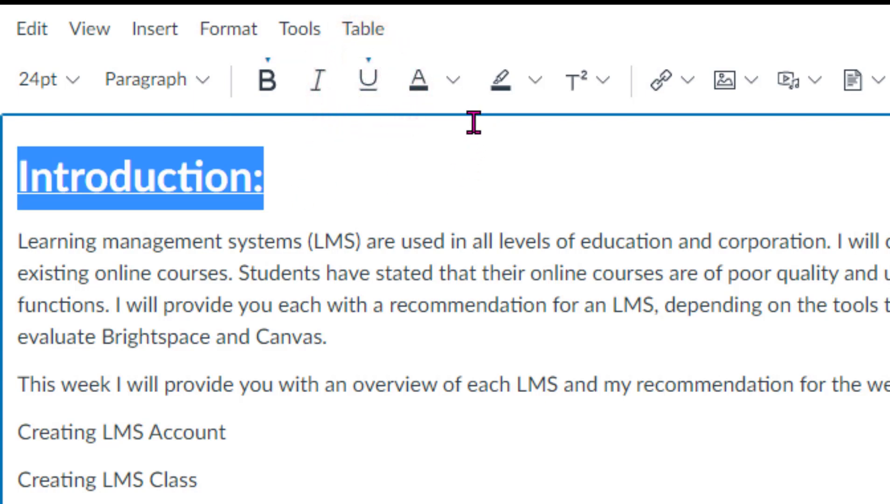
{"action": "left_click", "coordinate": [451, 79]}
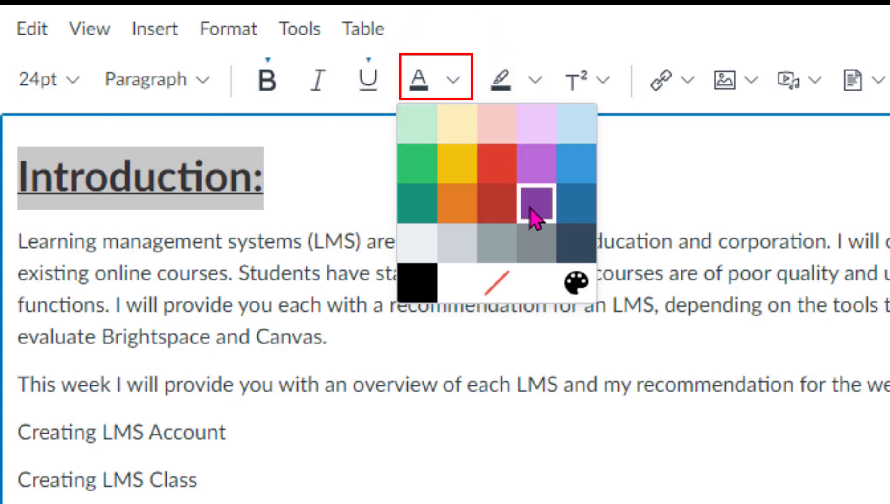
{"action": "left_click", "coordinate": [574, 165]}
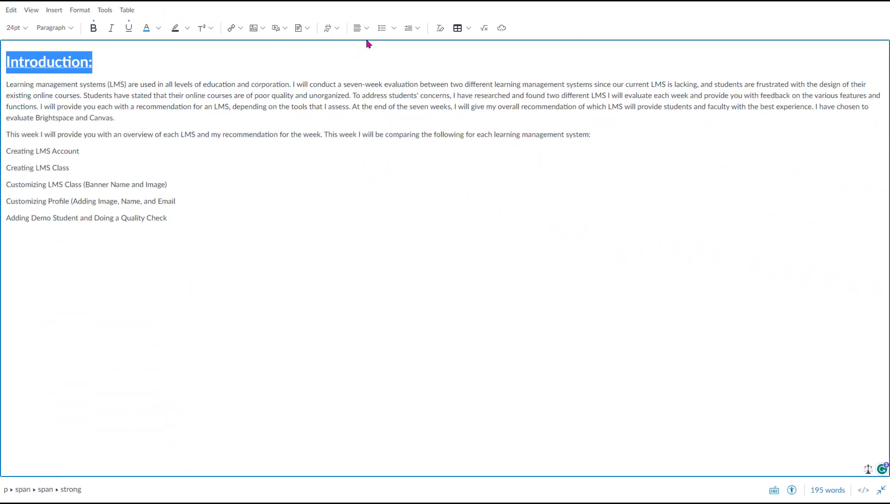
Step: Center-align the "Introduction:" line on the page
{"action": "left_click", "coordinate": [367, 28]}
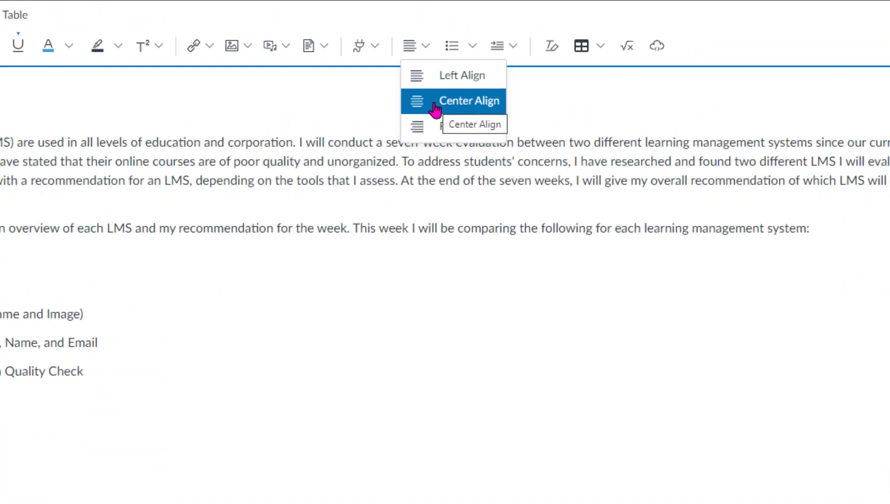
{"action": "left_click", "coordinate": [448, 112]}
{"action": "left_click", "coordinate": [520, 62]}
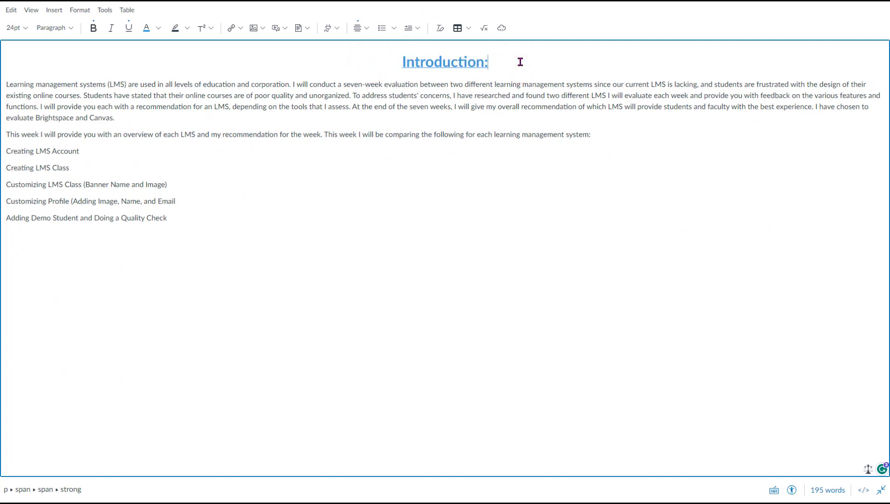
Step: Insert two blank lines before the paragraph starting "This week I will provide you"
{"action": "left_click", "coordinate": [4, 135]}
{"action": "key", "text": "Return"}
{"action": "key", "text": "Return"}
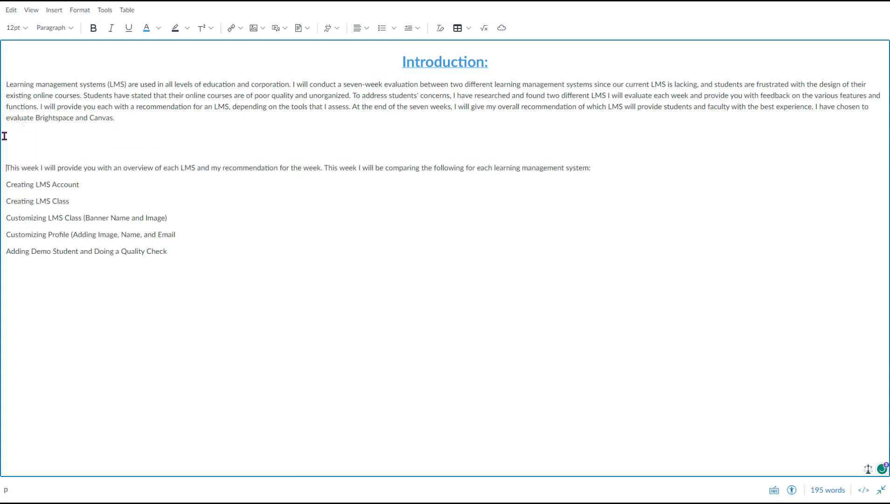
Step: Turn the lines from "Creating LMS Account" to "Adding Demo Student and Doing a Quality Check" into a list with hollow circle bullets
{"action": "left_click_drag", "start_coordinate": [5, 186], "coordinate": [172, 250]}
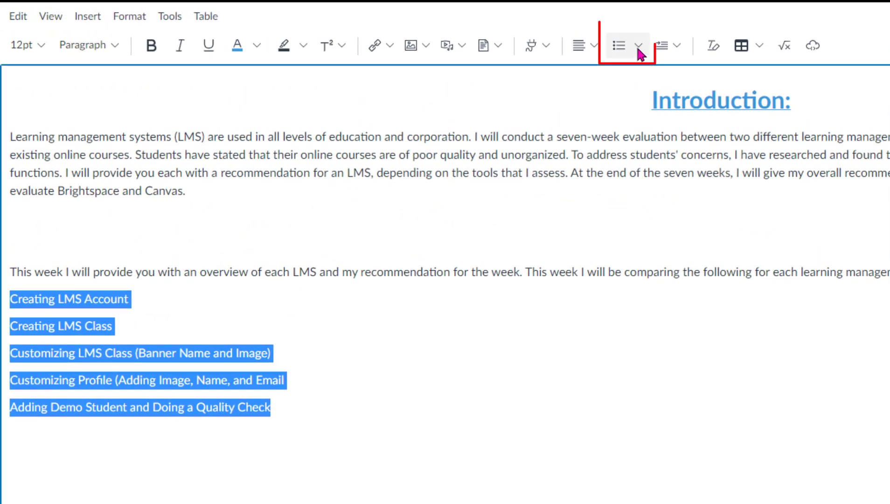
{"action": "left_click", "coordinate": [637, 44]}
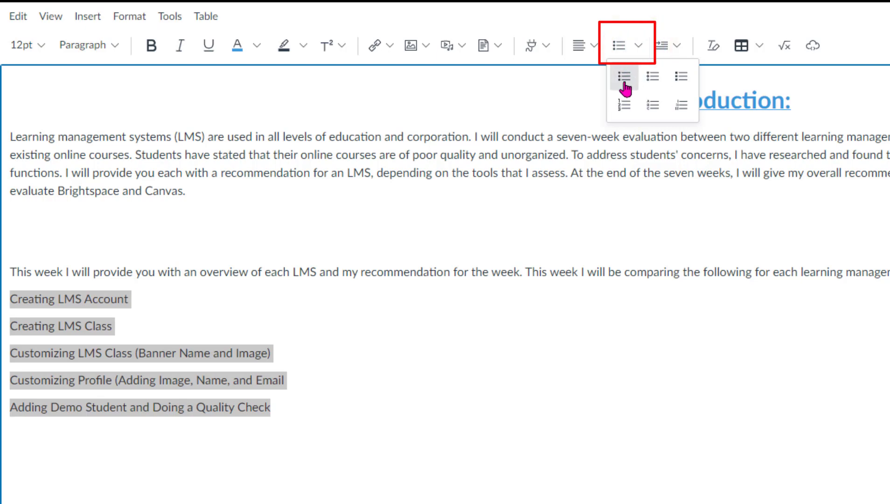
{"action": "left_click", "coordinate": [624, 77]}
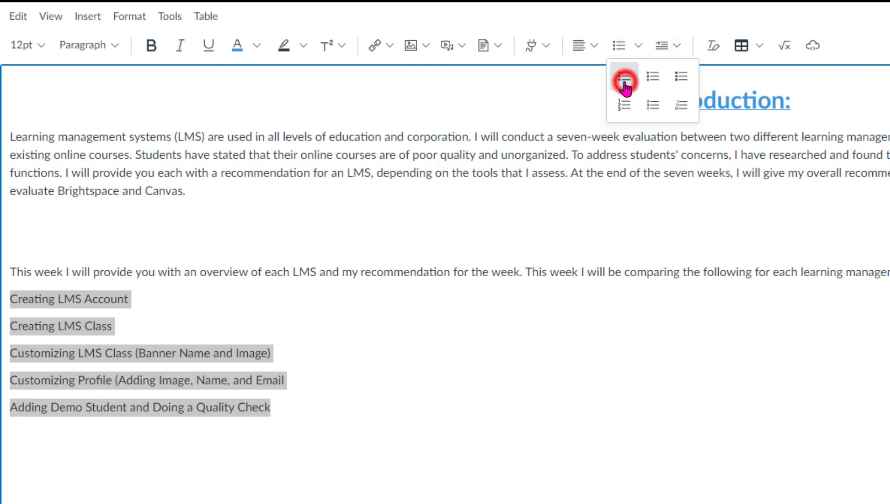
{"action": "left_click", "coordinate": [637, 45]}
{"action": "left_click", "coordinate": [651, 78]}
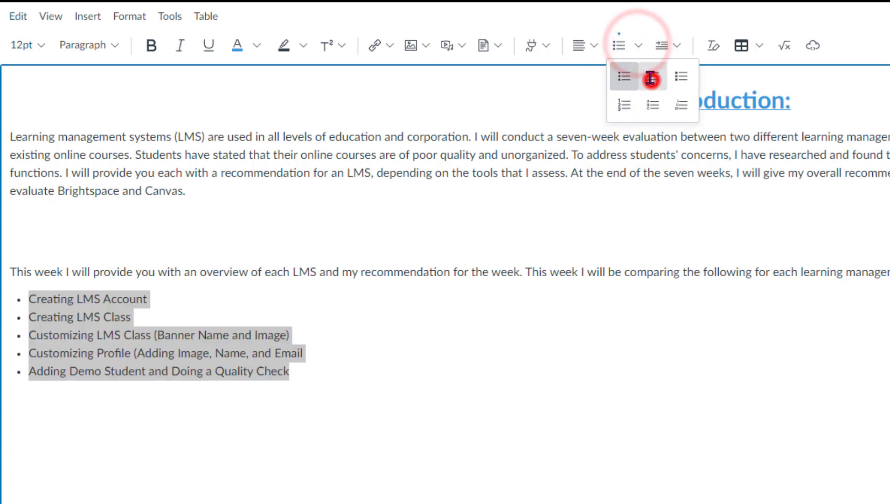
Step: Try the numbered, uppercase letter and Roman numeral styles on the five-item list
{"action": "left_click", "coordinate": [637, 45]}
{"action": "left_click", "coordinate": [623, 99]}
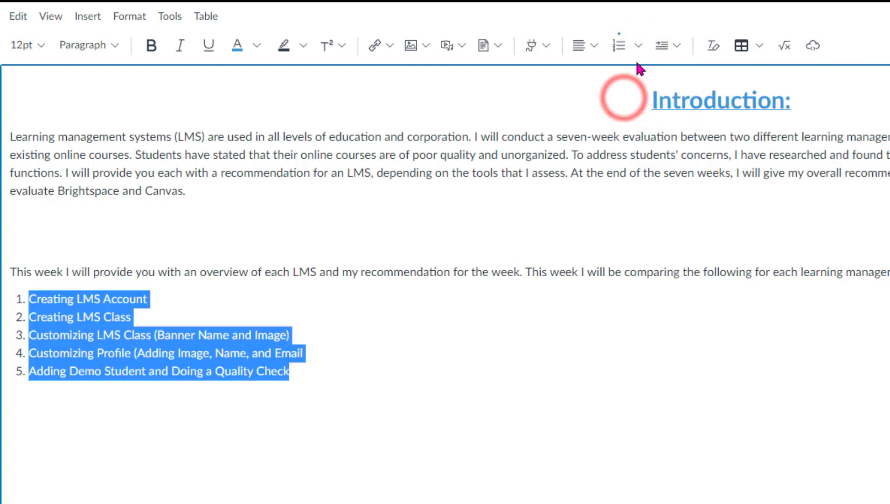
{"action": "left_click", "coordinate": [638, 46]}
{"action": "left_click", "coordinate": [653, 99]}
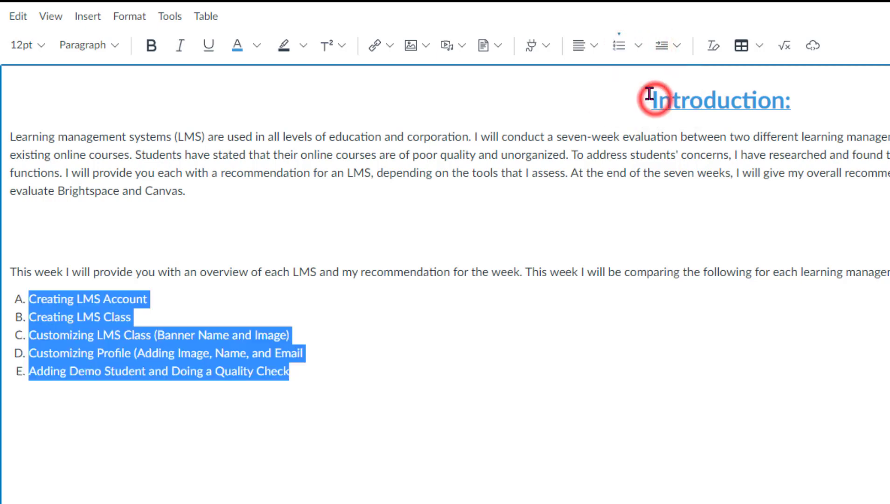
{"action": "left_click", "coordinate": [638, 45]}
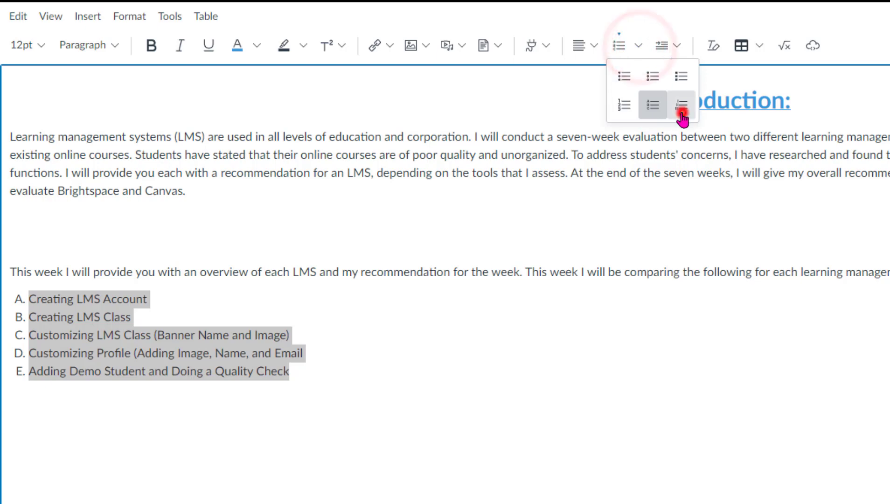
{"action": "left_click", "coordinate": [680, 112]}
Step: Change the Roman numeral list to hollow circle bullets and deselect it
{"action": "left_click", "coordinate": [638, 45]}
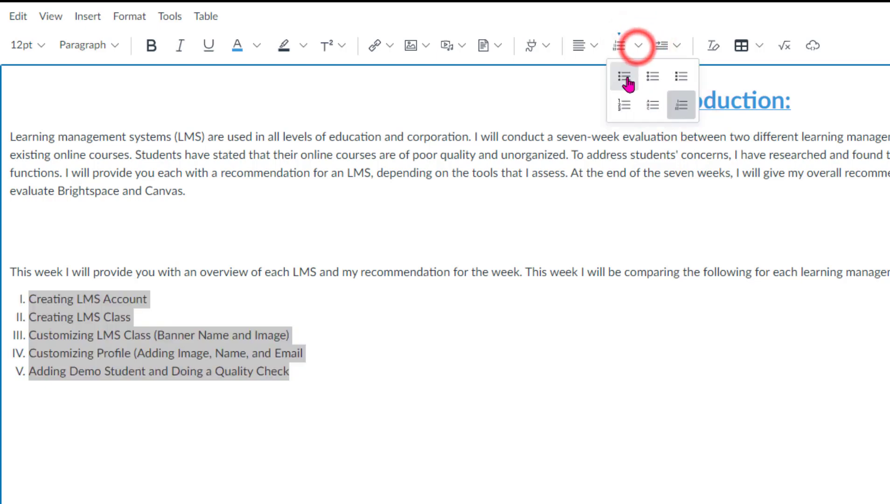
{"action": "left_click", "coordinate": [651, 78]}
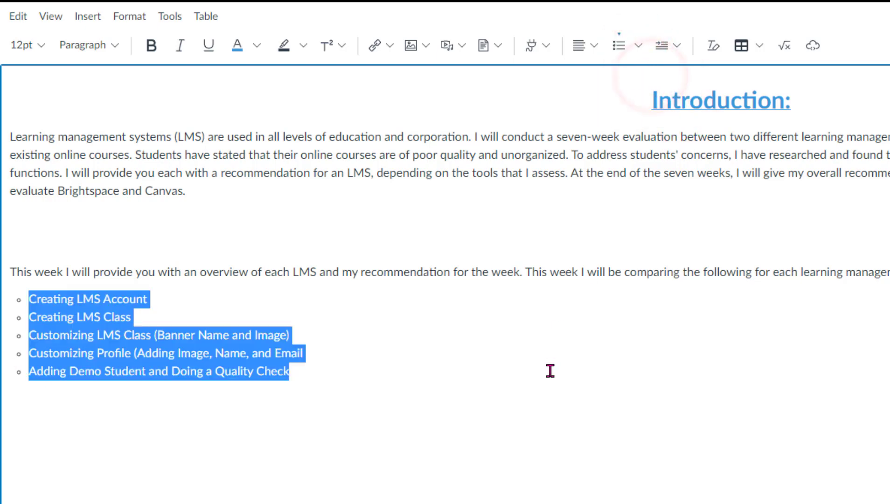
{"action": "left_click", "coordinate": [550, 370]}
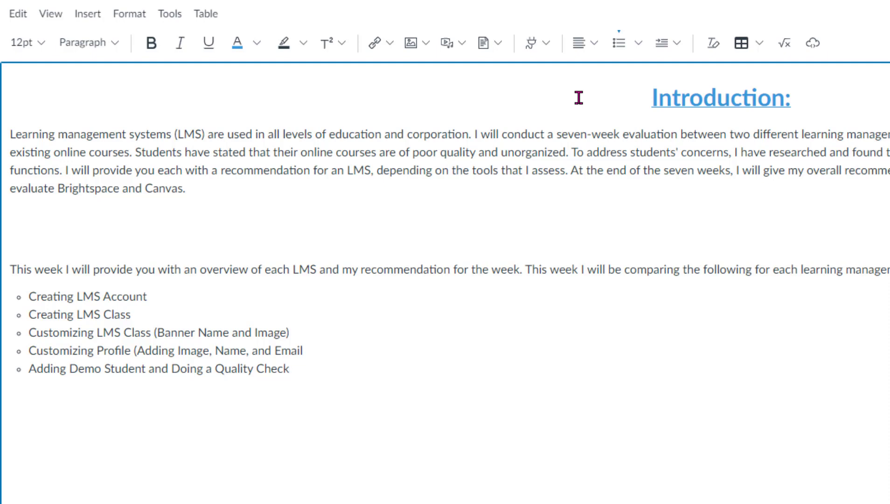
{"action": "left_click", "coordinate": [758, 44]}
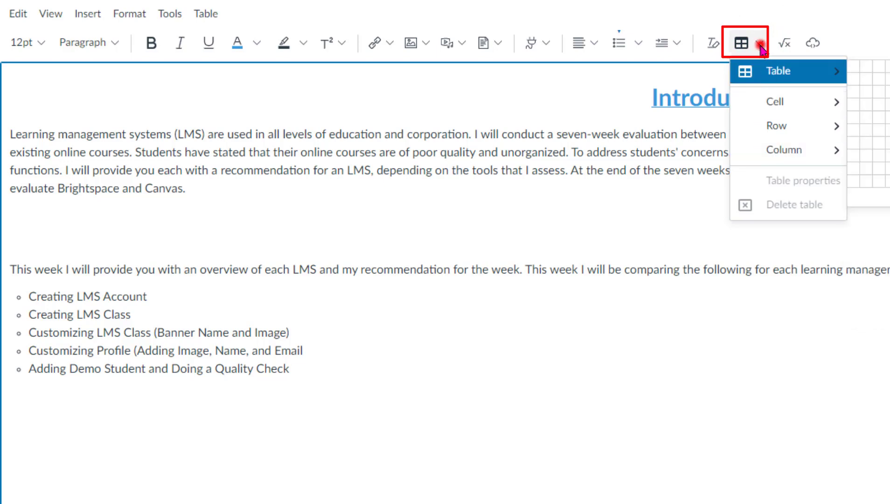
{"action": "left_click", "coordinate": [760, 47]}
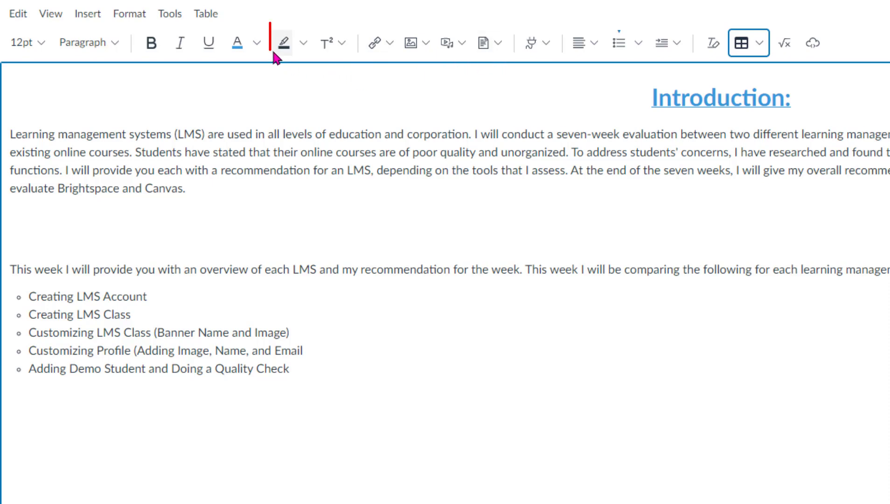
Step: Highlight the sentence "Learning management systems (LMS) are used in all levels of education and corporation." in pale yellow
{"action": "left_click_drag", "start_coordinate": [8, 131], "coordinate": [469, 135]}
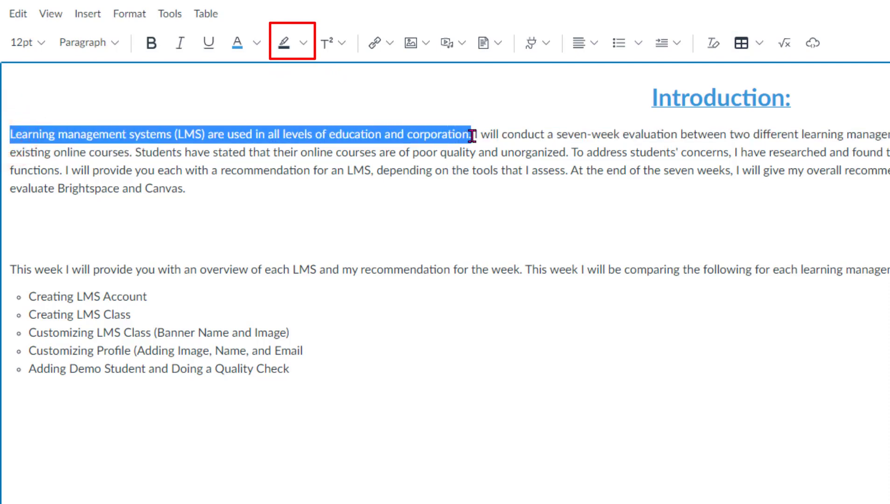
{"action": "left_click", "coordinate": [303, 46]}
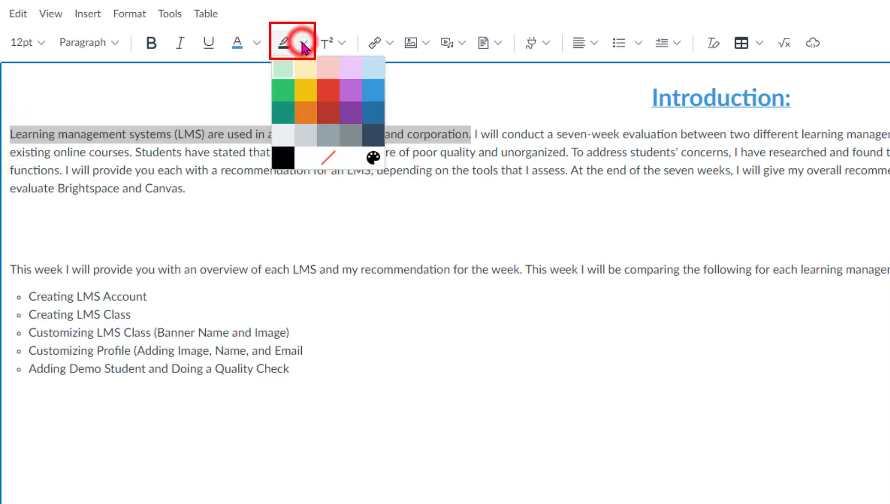
{"action": "left_click", "coordinate": [305, 68]}
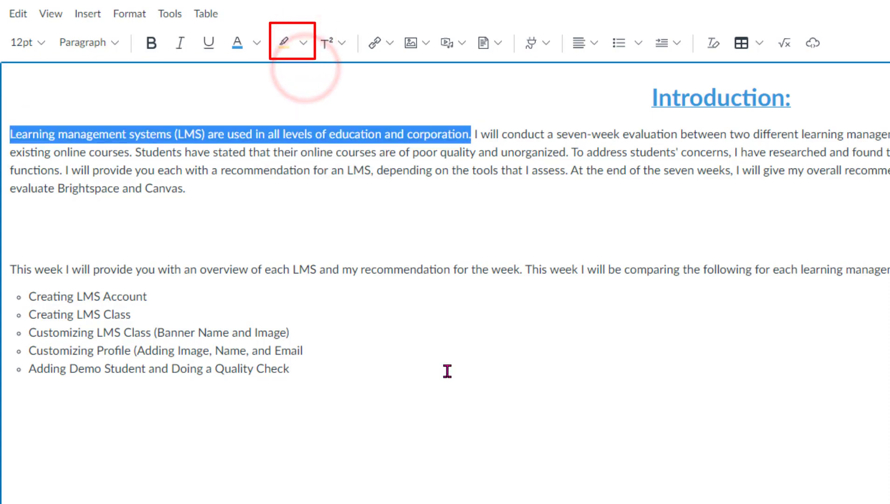
Step: Deselect the highlighted sentence, leave full-screen editing and check the page for accessibility issues
{"action": "left_click", "coordinate": [487, 369]}
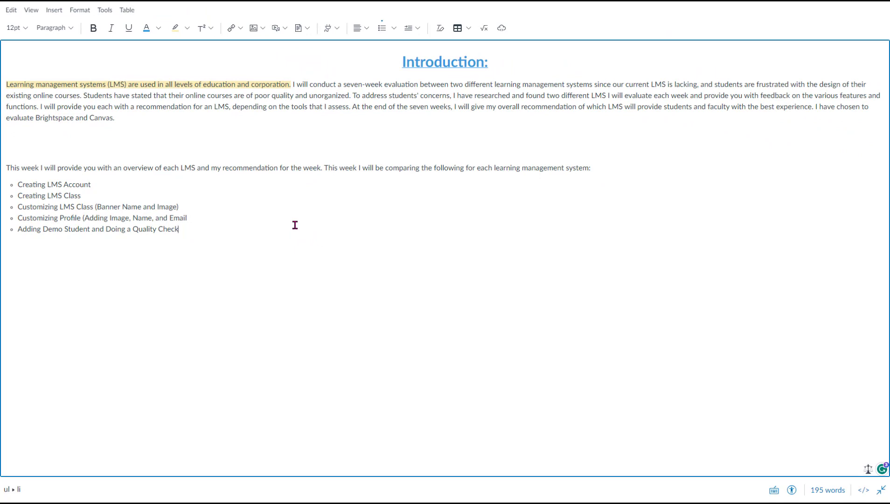
{"action": "key", "text": "Escape"}
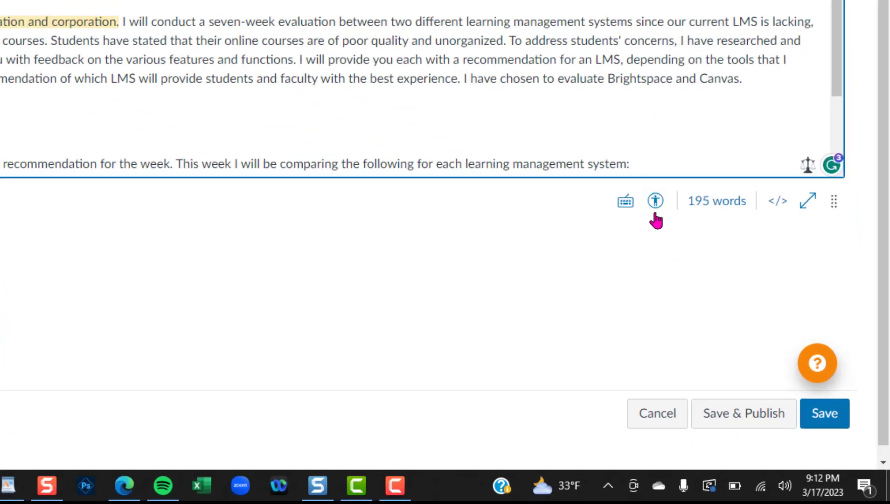
{"action": "left_click", "coordinate": [655, 201]}
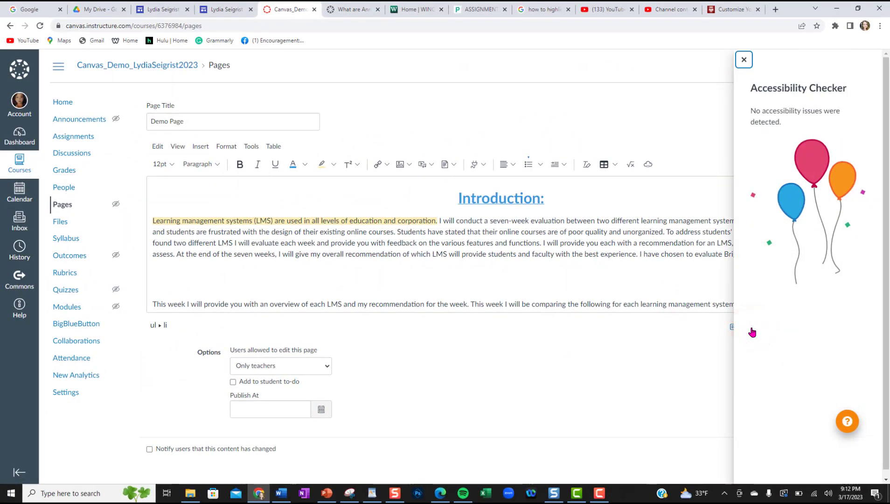
{"action": "left_click", "coordinate": [742, 61]}
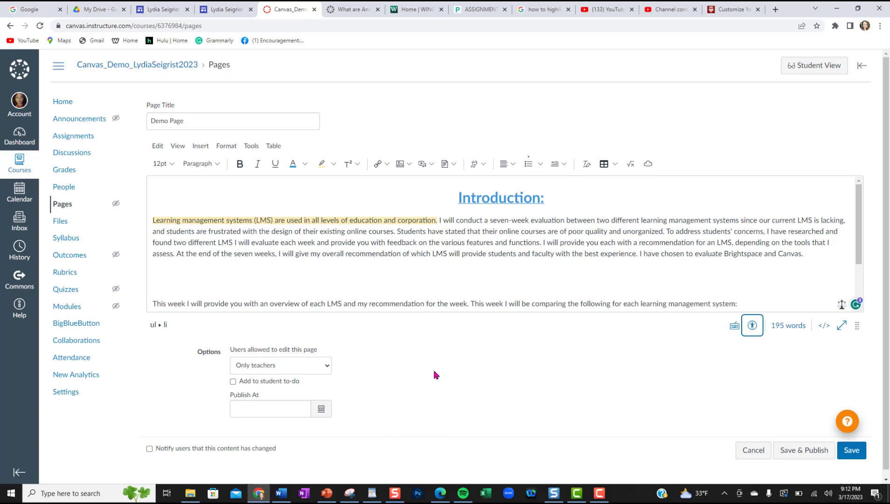
Step: Review the page's options for who may edit it, its publish date and notifying users about changed content
{"action": "scroll", "coordinate": [419, 376], "scroll_direction": "down", "scroll_amount": 1}
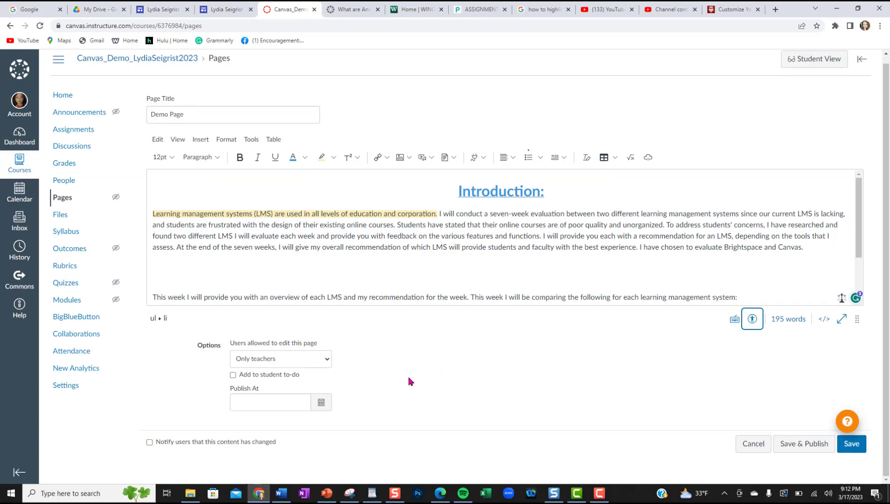
{"action": "left_click", "coordinate": [329, 362]}
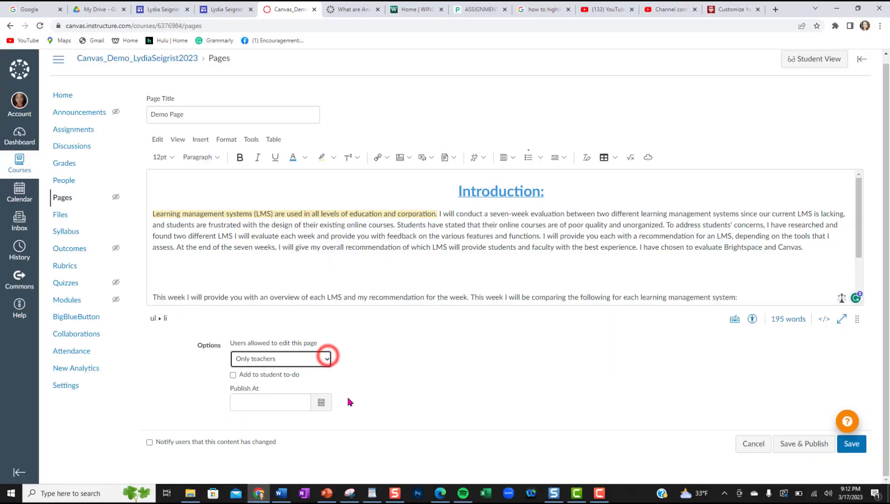
{"action": "left_click", "coordinate": [322, 403]}
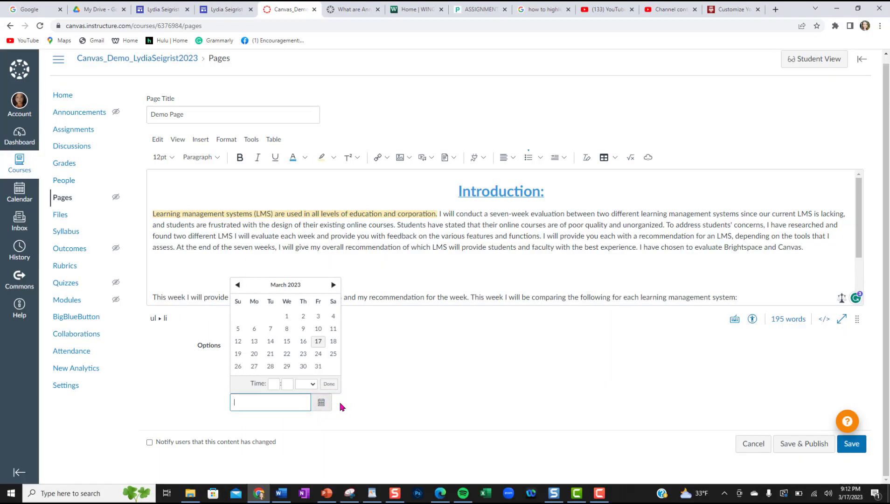
{"action": "left_click", "coordinate": [343, 402]}
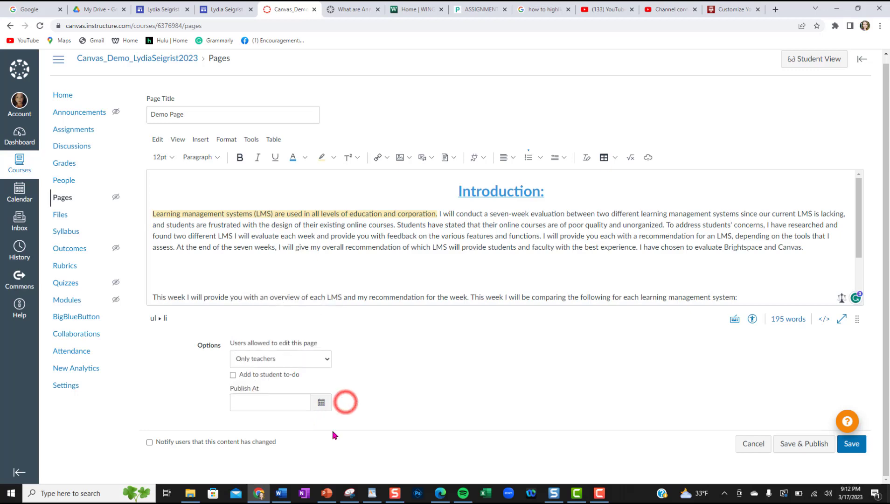
{"action": "left_click", "coordinate": [150, 443]}
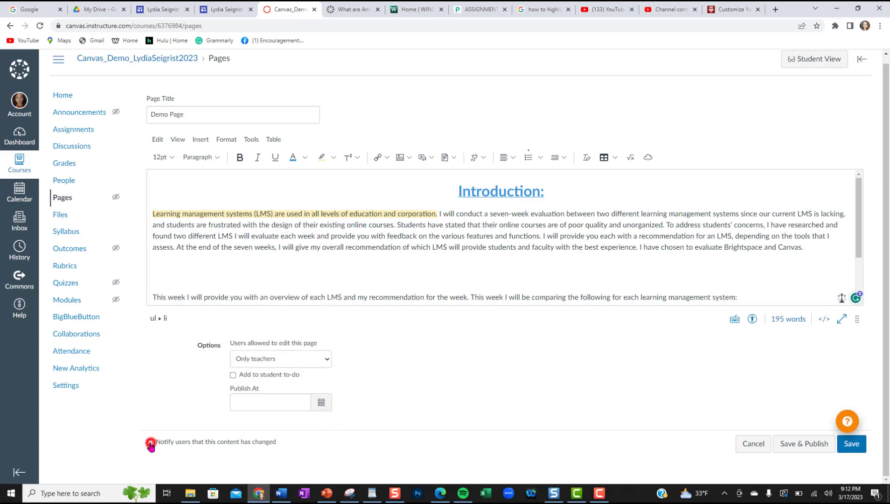
{"action": "left_click", "coordinate": [150, 443]}
Step: Save Demo Page without publishing it
{"action": "left_click", "coordinate": [852, 446]}
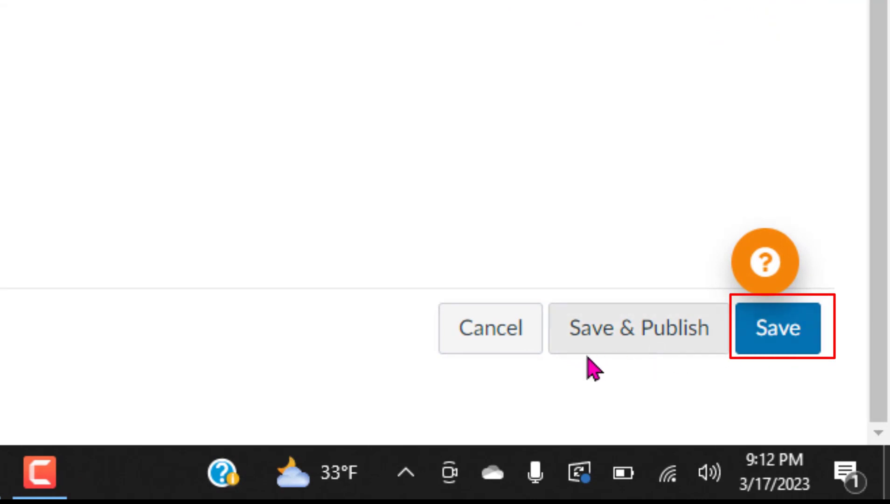
{"action": "left_click", "coordinate": [777, 353]}
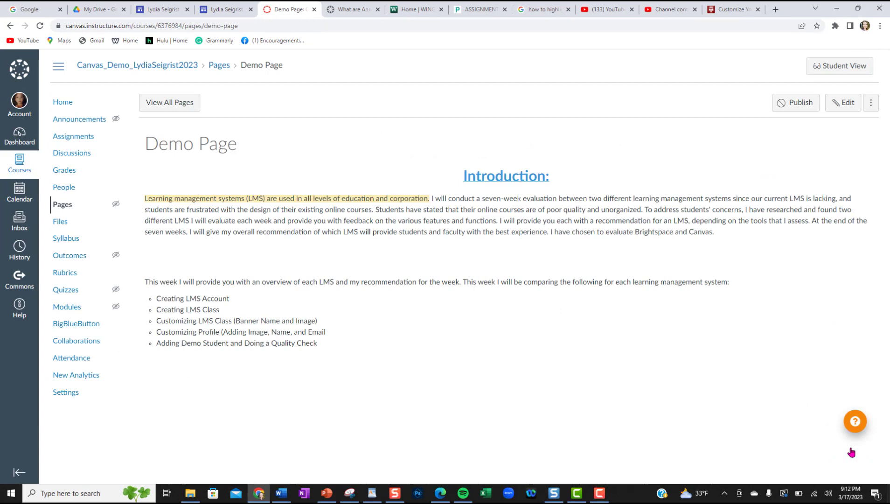
Step: Create a new course announcement with the topic title "Graduation Time"
{"action": "left_click", "coordinate": [76, 121]}
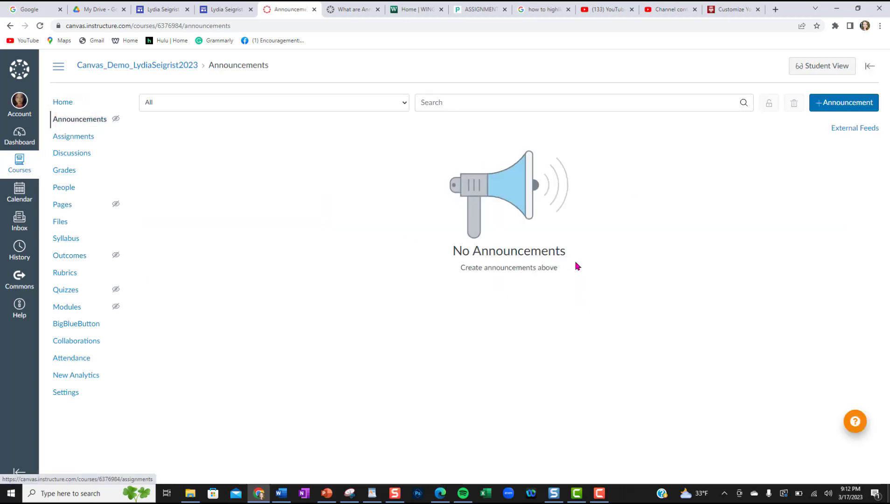
{"action": "left_click", "coordinate": [841, 107]}
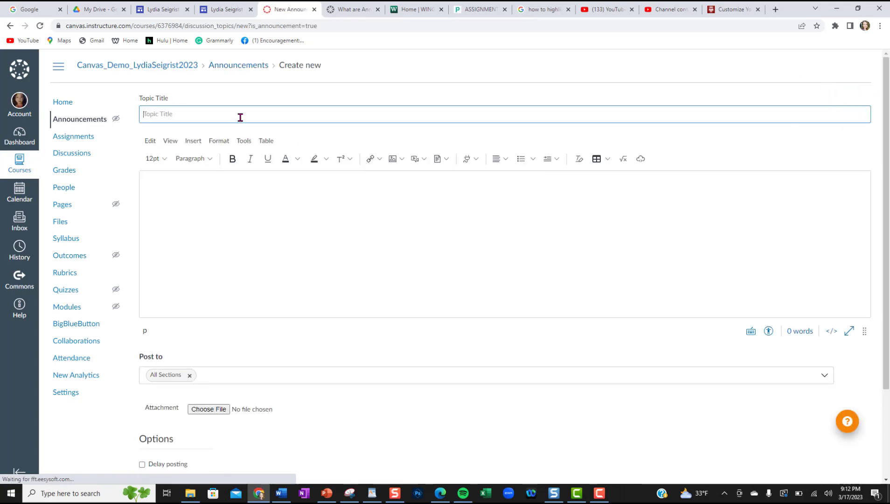
{"action": "left_click", "coordinate": [241, 117]}
{"action": "type", "text": "Grad"}
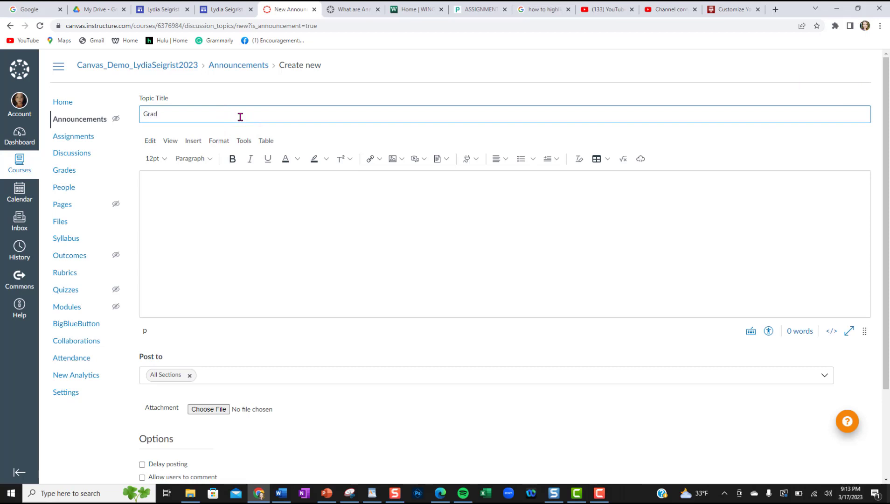
{"action": "type", "text": "uation "}
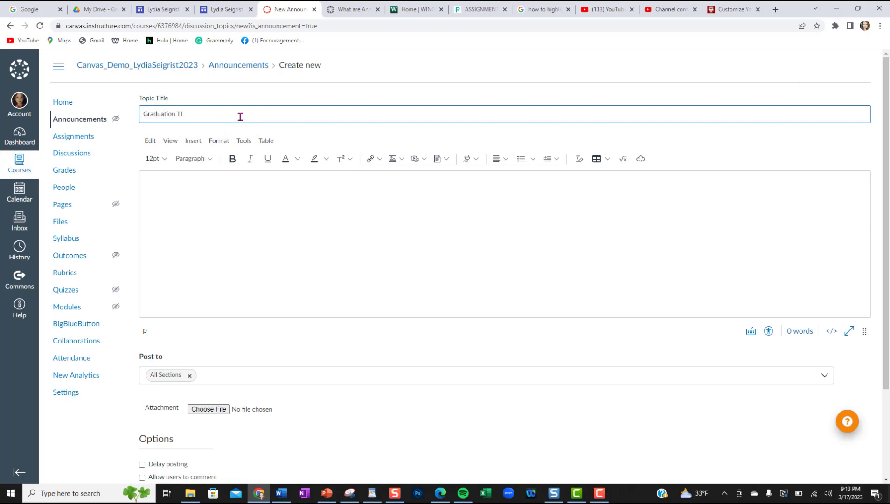
{"action": "type", "text": "Time"}
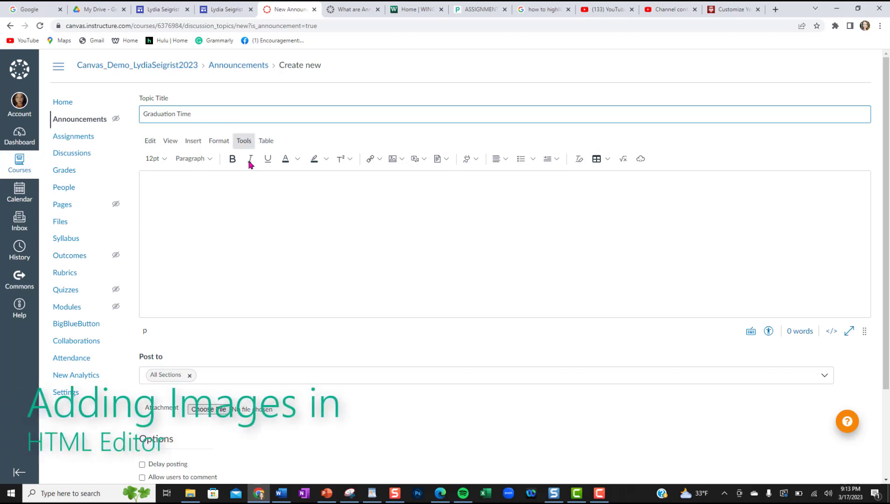
Step: Choose Grad_caps_pix.max-1200x675 from the WSU Pictures folder as the image to upload into the announcement body
{"action": "left_click", "coordinate": [223, 219]}
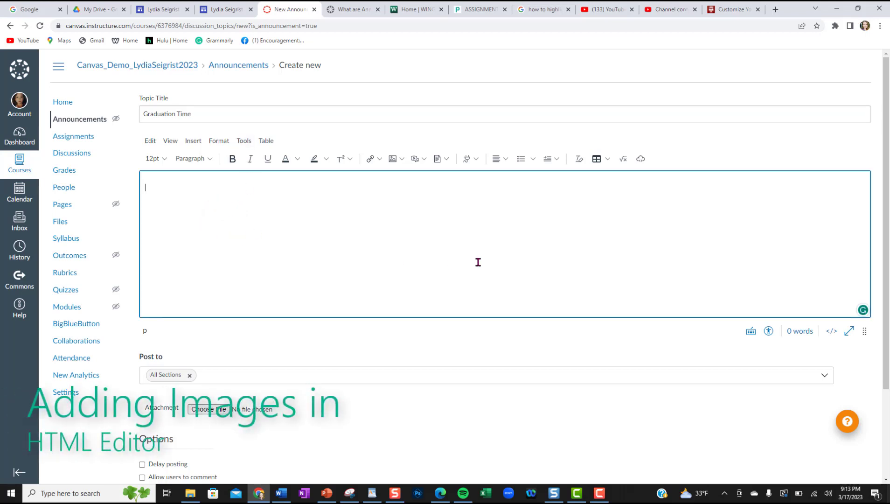
{"action": "left_click", "coordinate": [849, 331]}
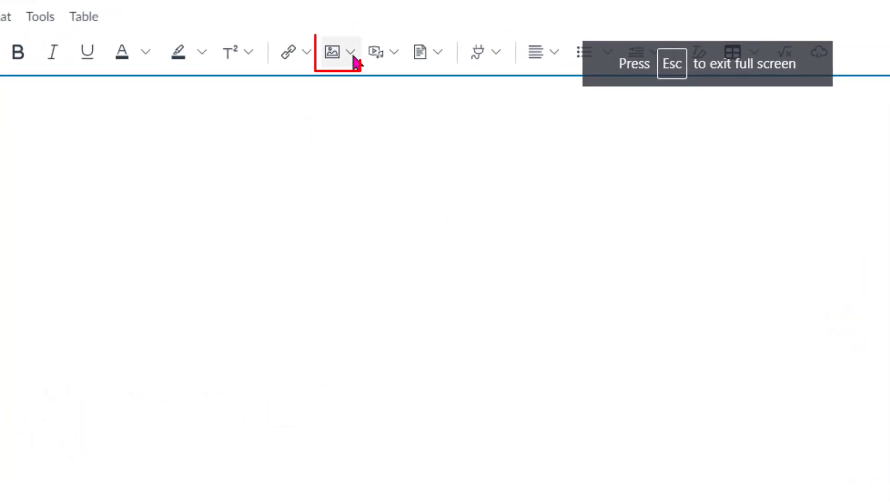
{"action": "left_click", "coordinate": [352, 54]}
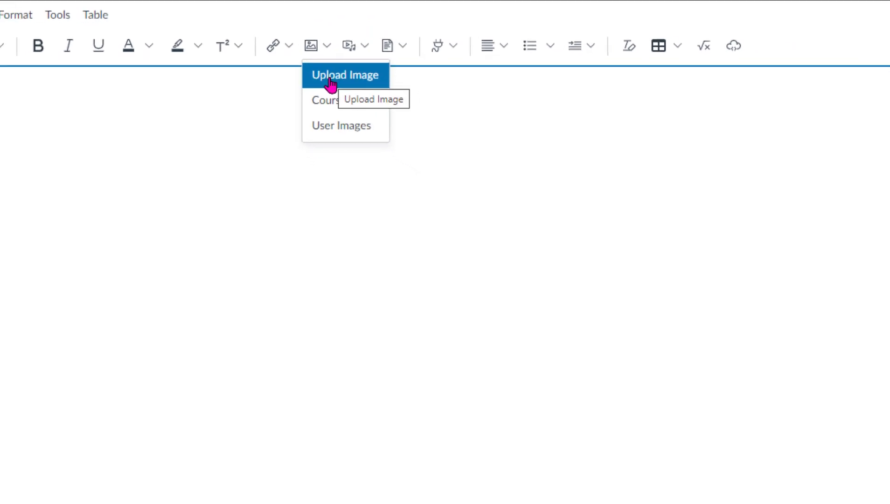
{"action": "left_click", "coordinate": [355, 93]}
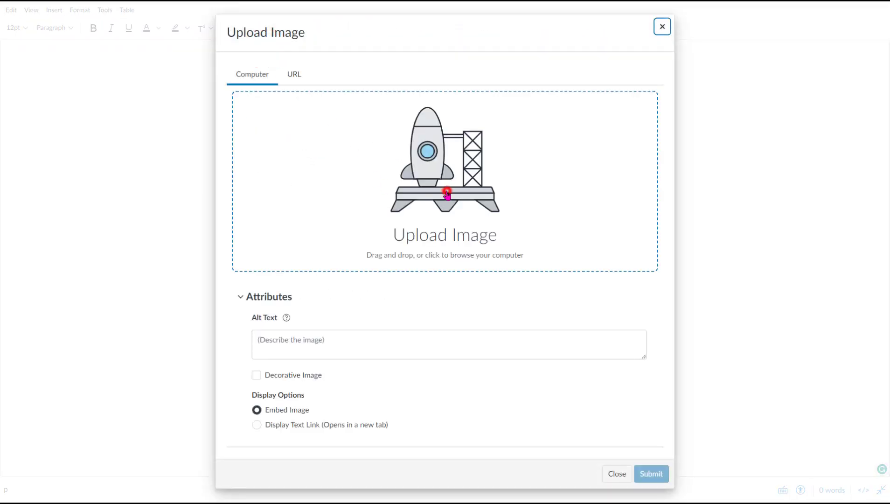
{"action": "left_click", "coordinate": [447, 195]}
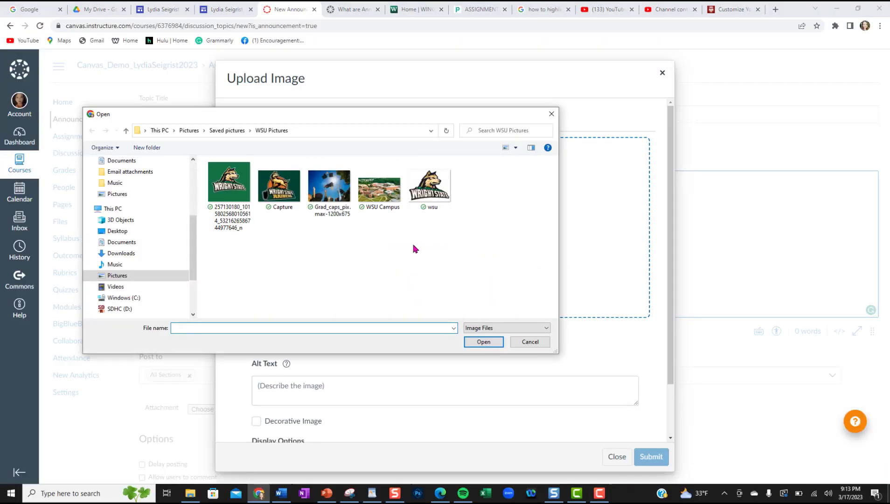
{"action": "left_click", "coordinate": [331, 190]}
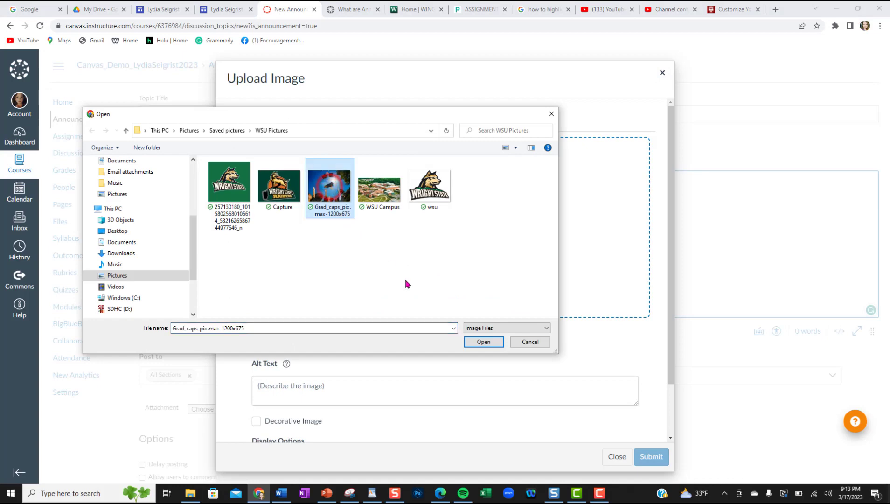
{"action": "left_click", "coordinate": [483, 341]}
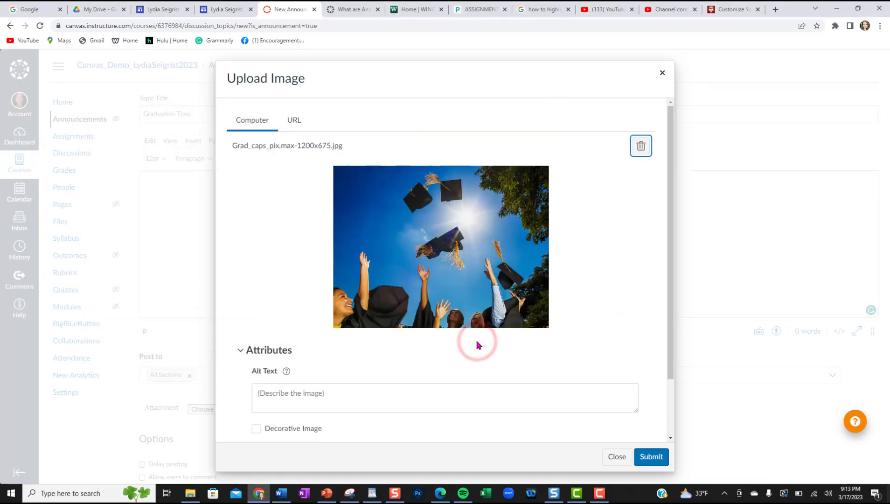
Step: Give the image the alt text "Graduation Caps" and insert it into the announcement
{"action": "left_click", "coordinate": [379, 396]}
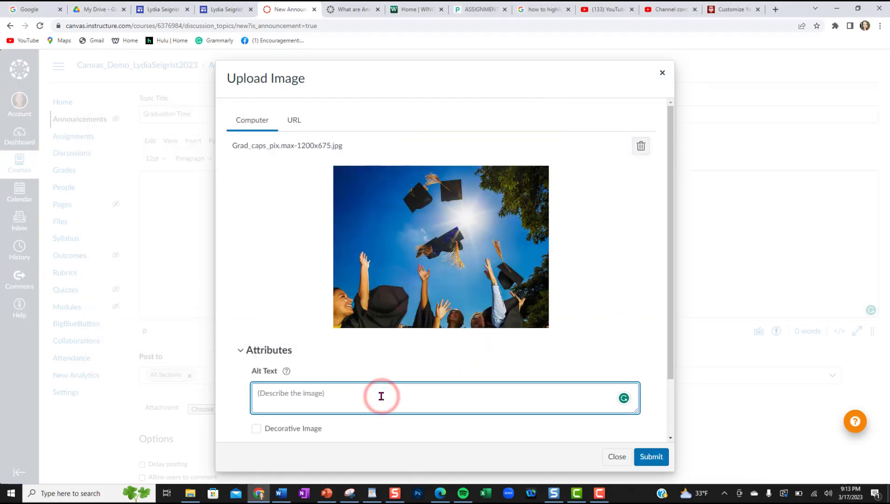
{"action": "type", "text": "Gradua"}
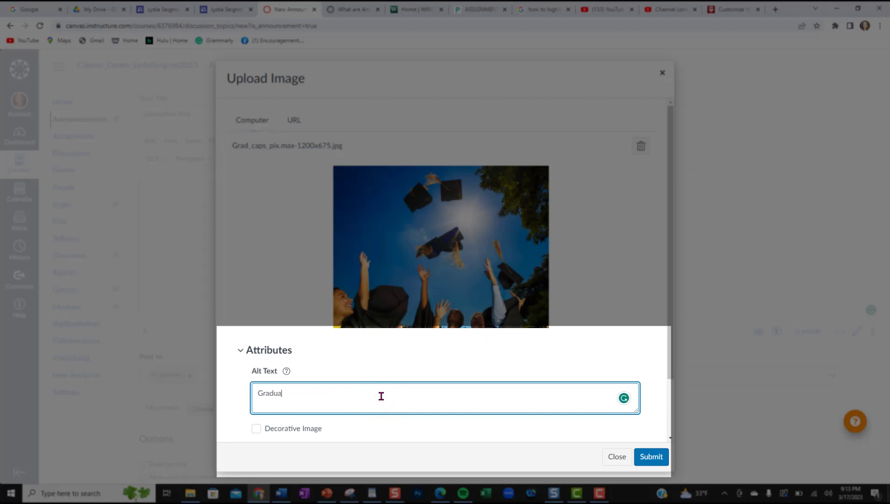
{"action": "type", "text": "tion Caps"}
{"action": "left_click", "coordinate": [650, 458]}
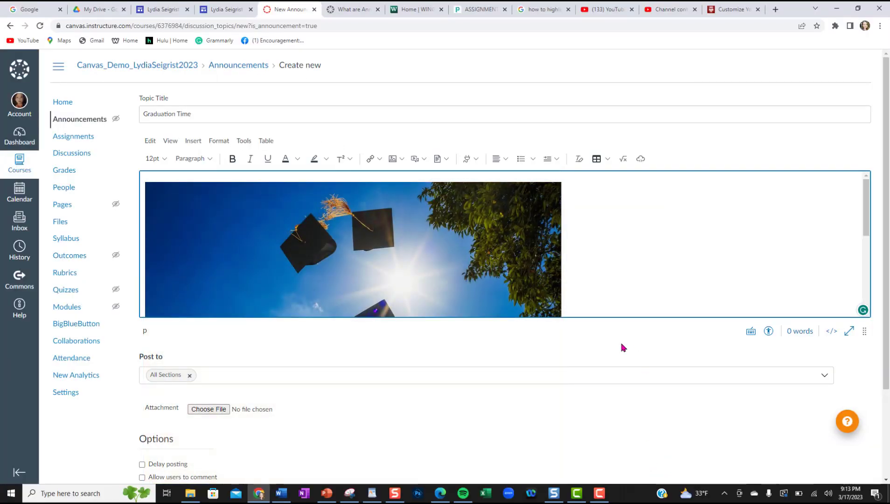
Step: Shrink the graduation image freehand to about 358 × 269 pixels in the full-screen editor
{"action": "left_click", "coordinate": [850, 331]}
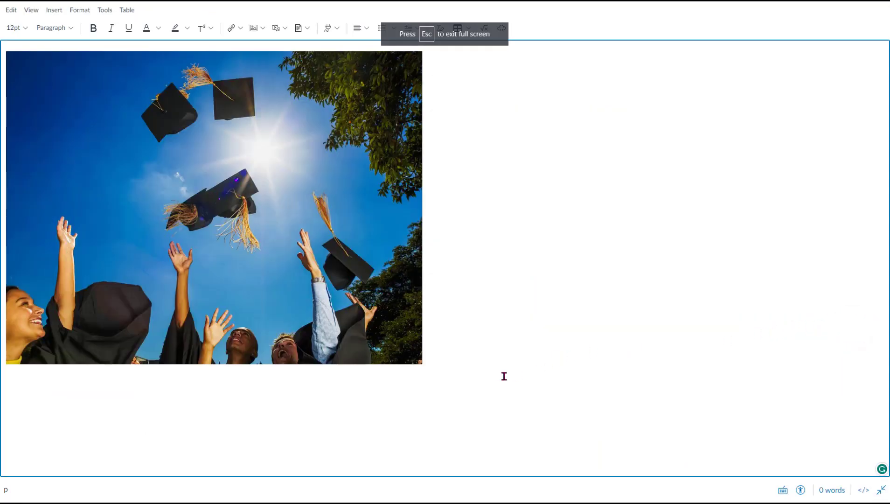
{"action": "left_click", "coordinate": [393, 272]}
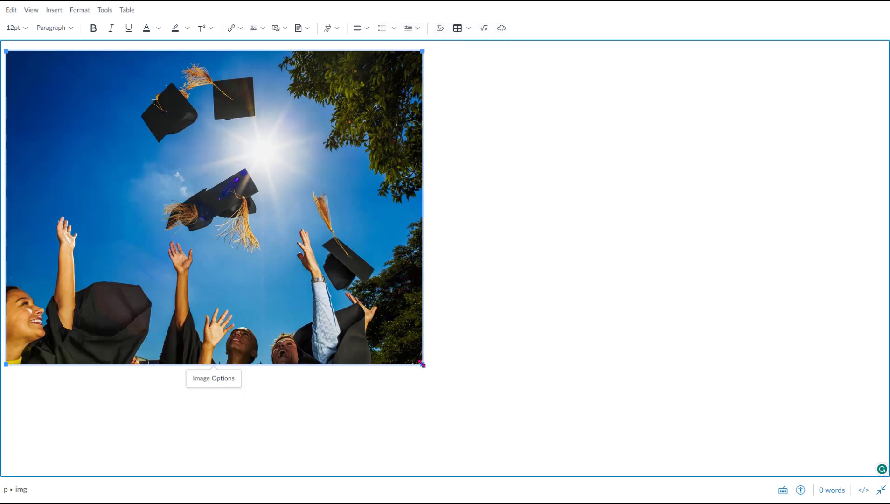
{"action": "left_click_drag", "start_coordinate": [422, 364], "coordinate": [235, 172]}
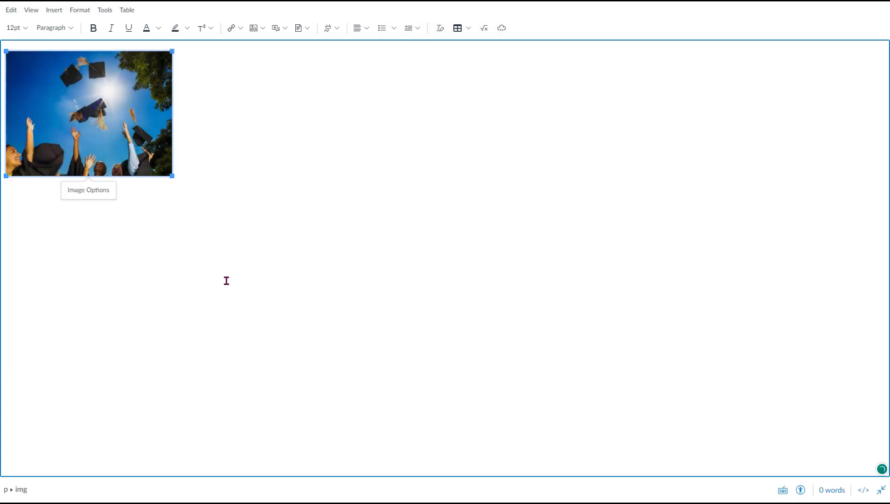
Step: Set the graduation image's size to Extra Large (640 x 481px) in its image options and leave full-screen editing
{"action": "left_click", "coordinate": [86, 194]}
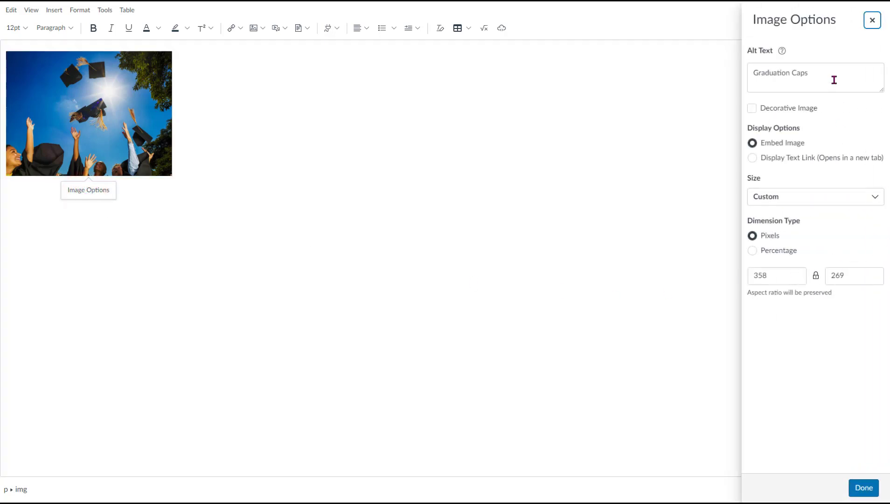
{"action": "left_click", "coordinate": [875, 196]}
{"action": "left_click", "coordinate": [798, 269]}
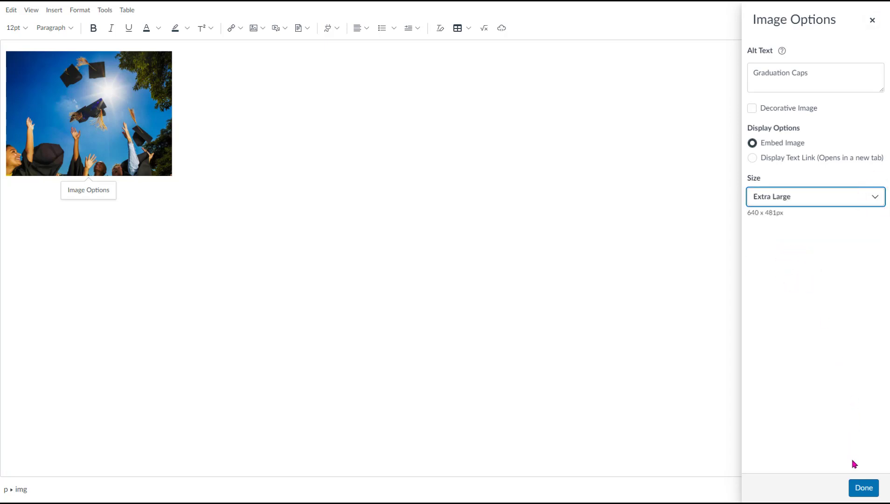
{"action": "left_click", "coordinate": [860, 492]}
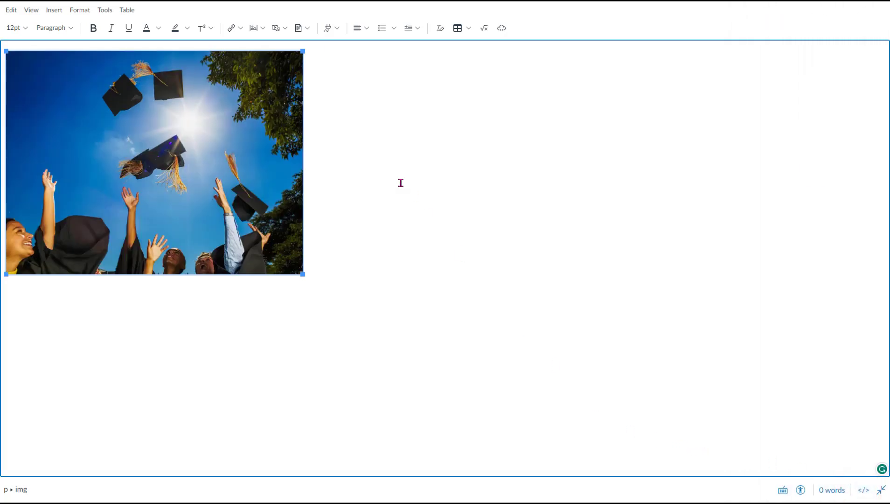
{"action": "key", "text": "Escape"}
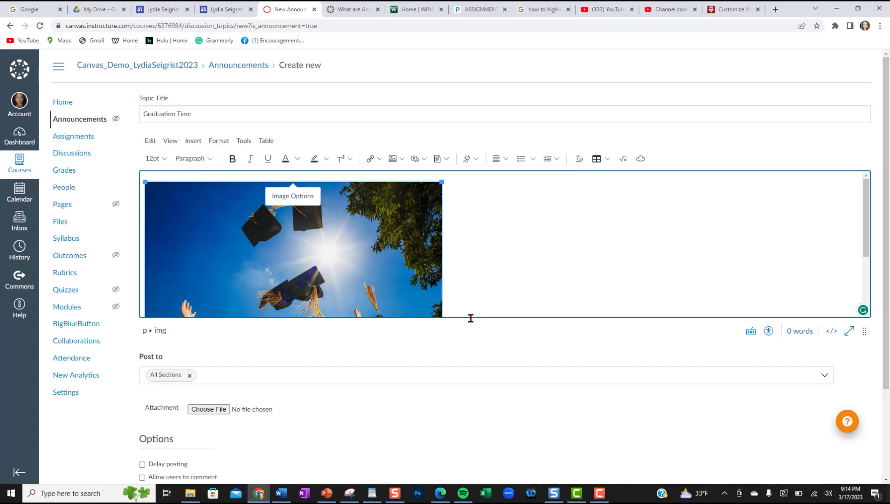
Step: Publish the Graduation Time announcement to all sections and view the posted result
{"action": "scroll", "coordinate": [487, 428], "scroll_direction": "down", "scroll_amount": 2}
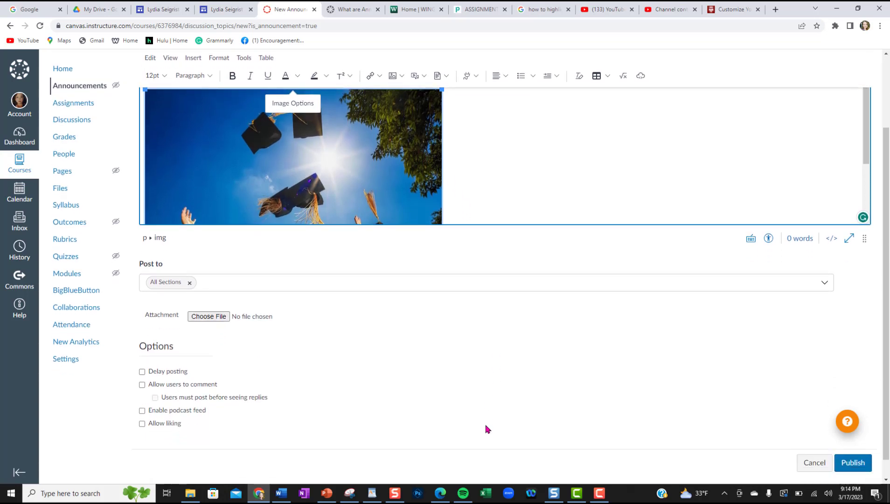
{"action": "scroll", "coordinate": [487, 427], "scroll_direction": "down", "scroll_amount": 1}
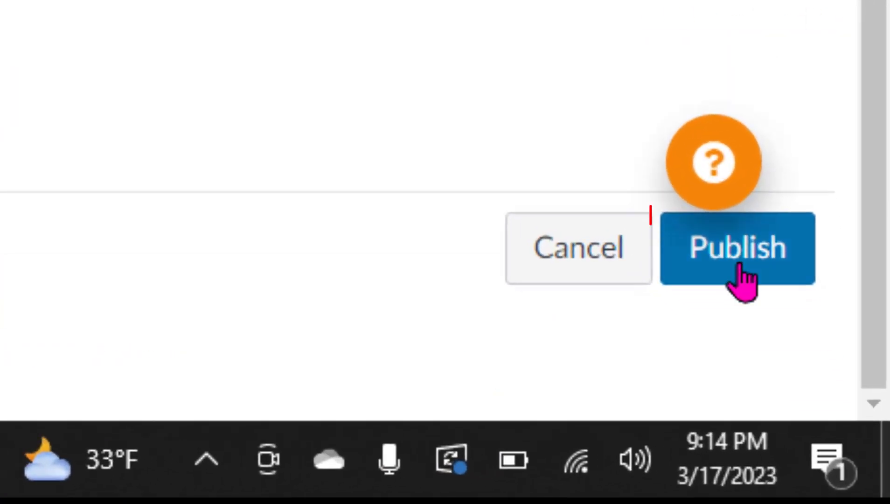
{"action": "left_click", "coordinate": [743, 268]}
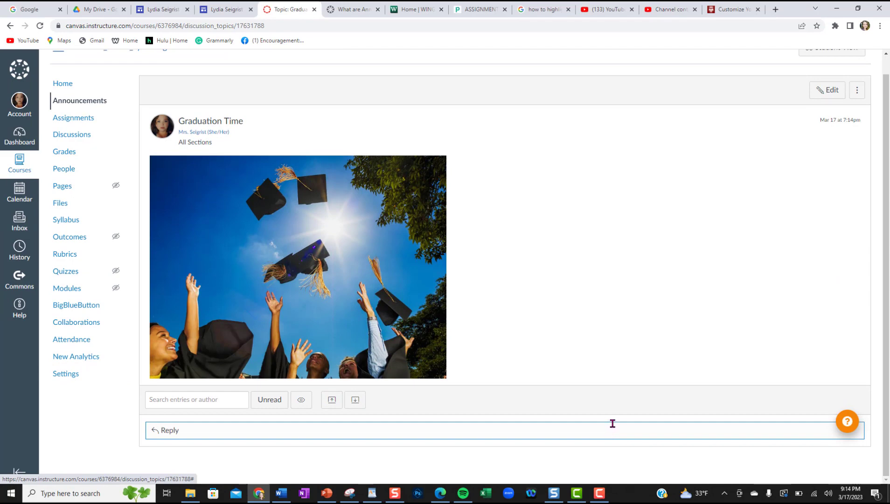
{"action": "scroll", "coordinate": [612, 423], "scroll_direction": "up", "scroll_amount": 1}
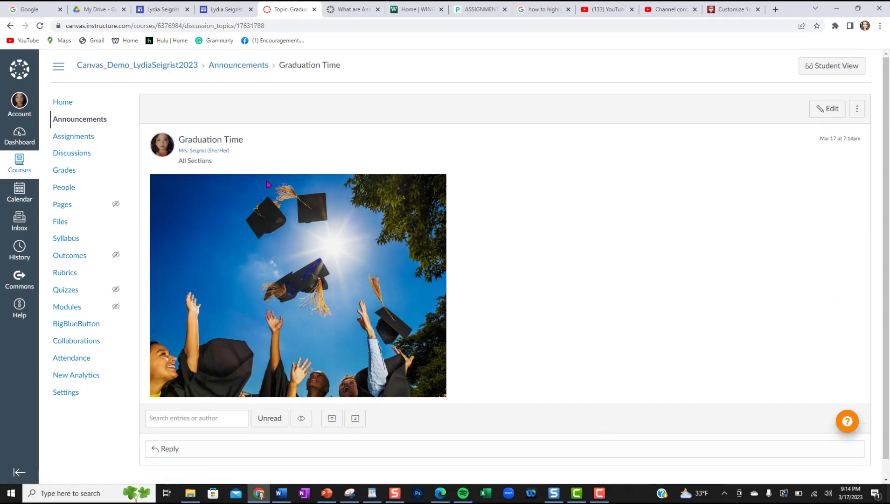
Step: Reopen Demo Page from the course's list of pages
{"action": "left_click", "coordinate": [57, 209]}
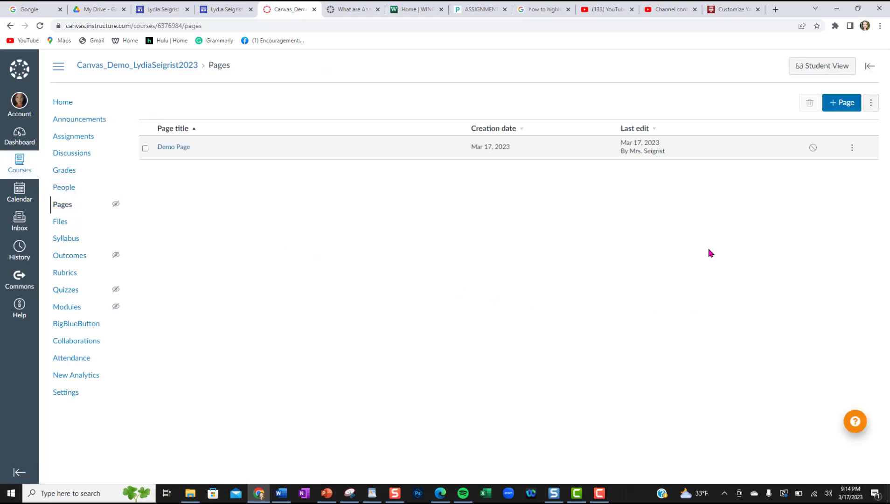
{"action": "left_click", "coordinate": [180, 148]}
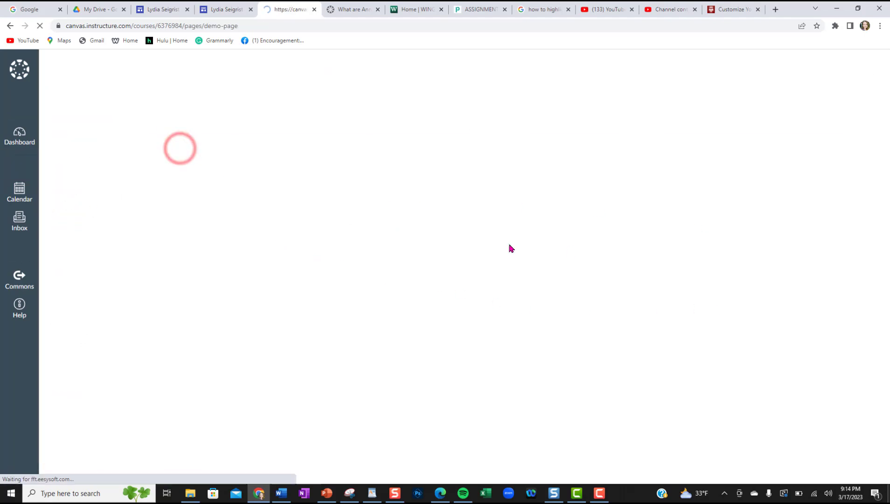